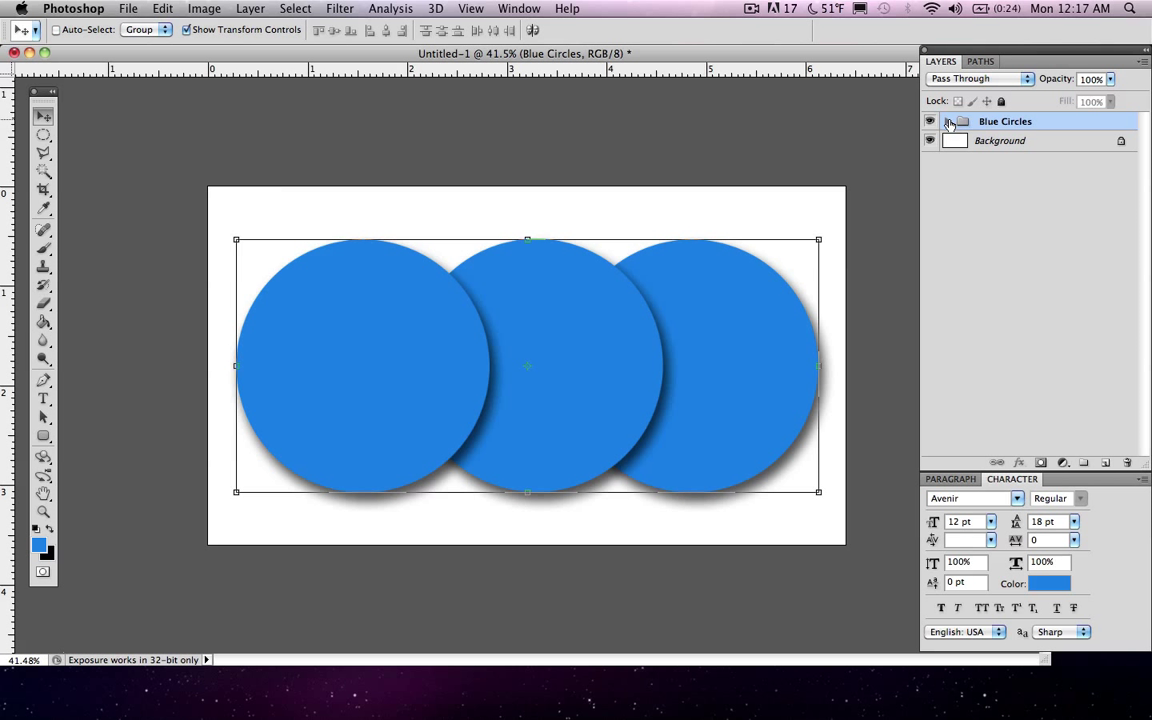
- Expand the Blue Circles group to reveal Layer 2, Layer 1 and Layer 3
left_click(948, 122)
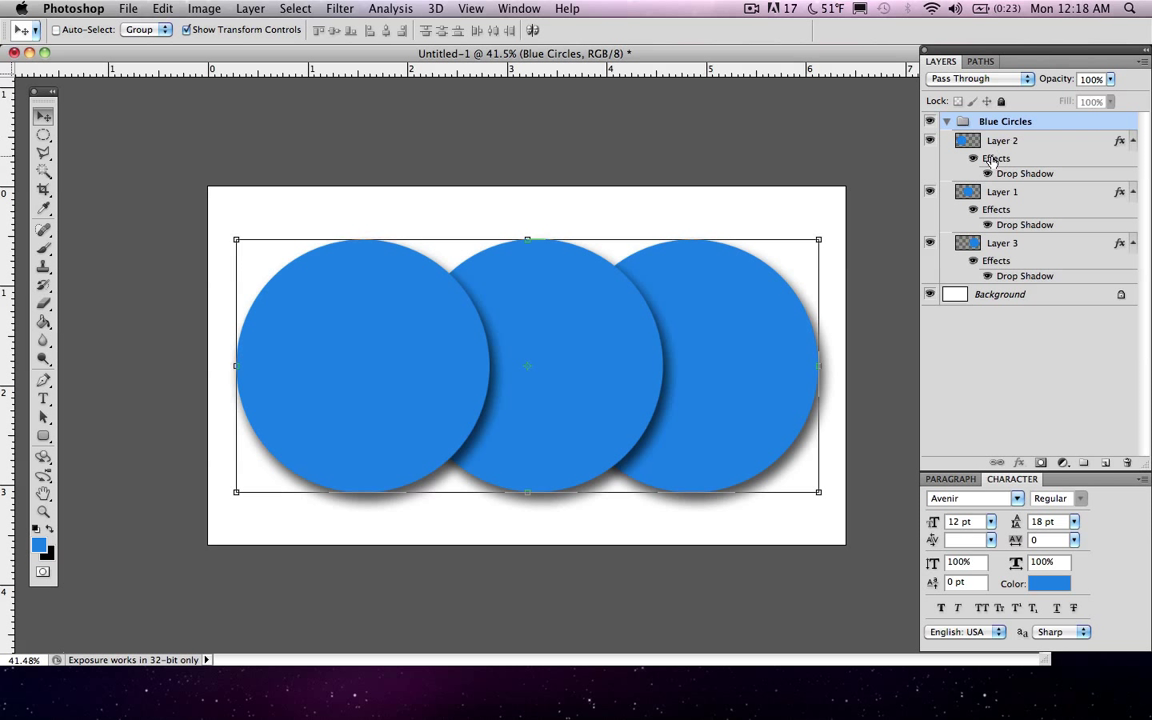
- Hide Layer 1 and Layer 3, and make Layer 2 the active layer
left_click(930, 191)
left_click(930, 243)
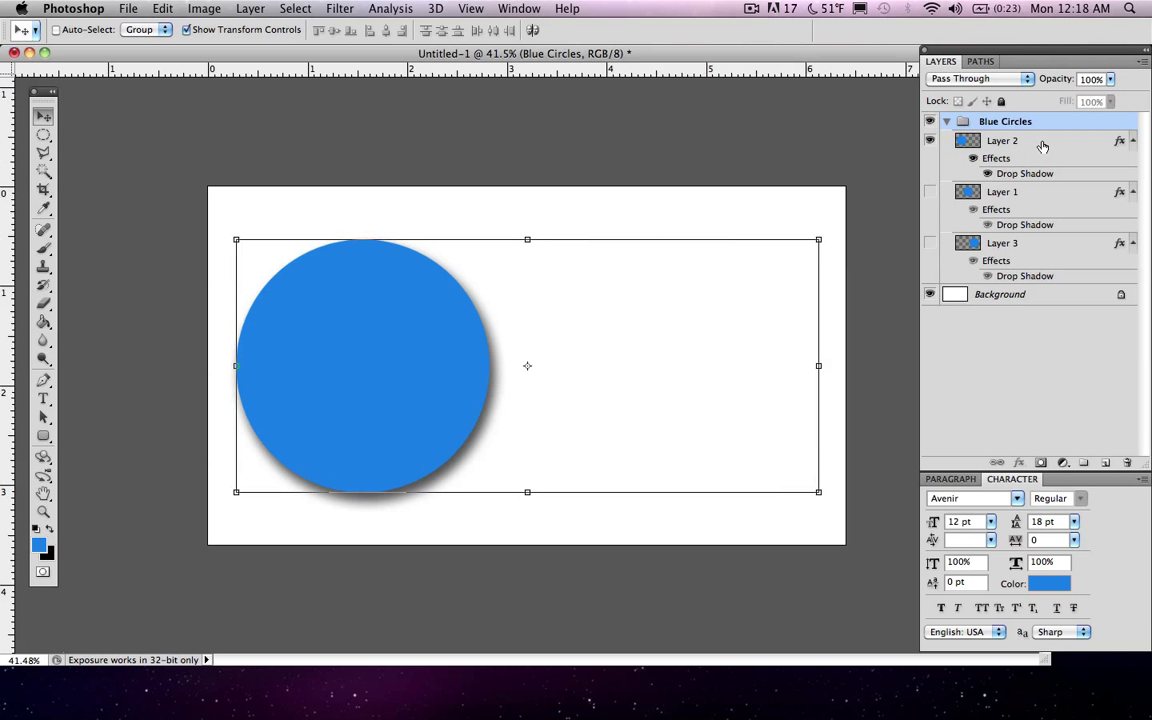
left_click(942, 140)
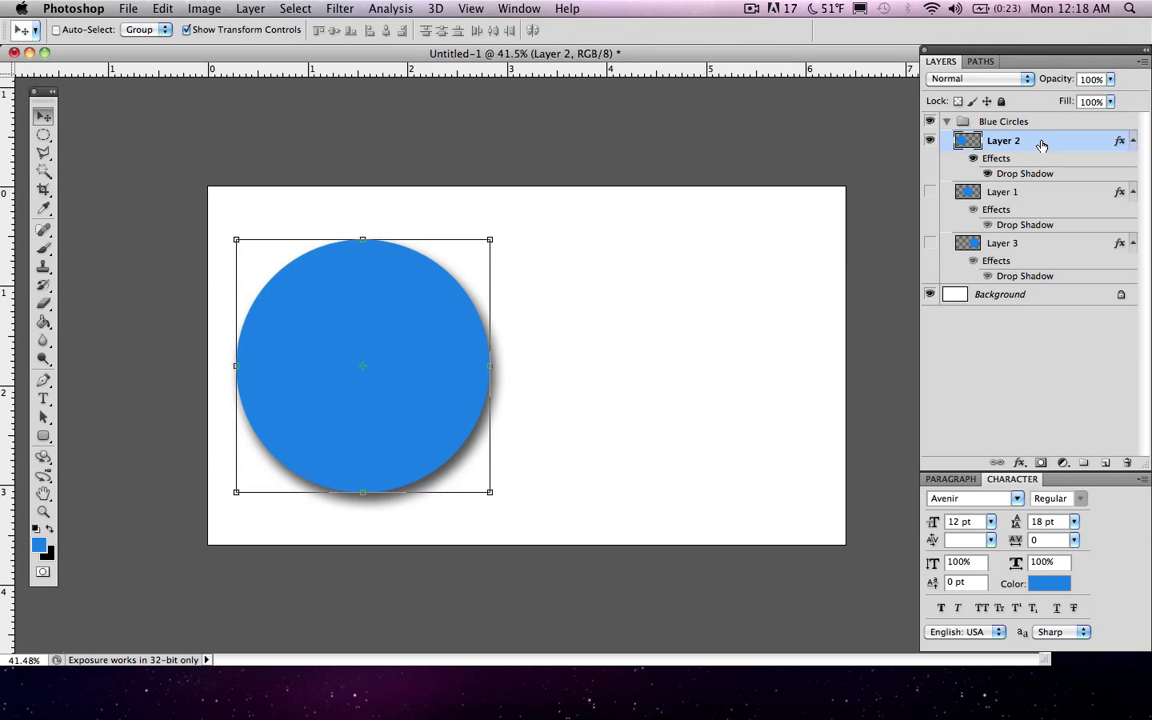
- Free-transform Layer 2's circle to about 259% and shift it right and down
left_click(489, 238)
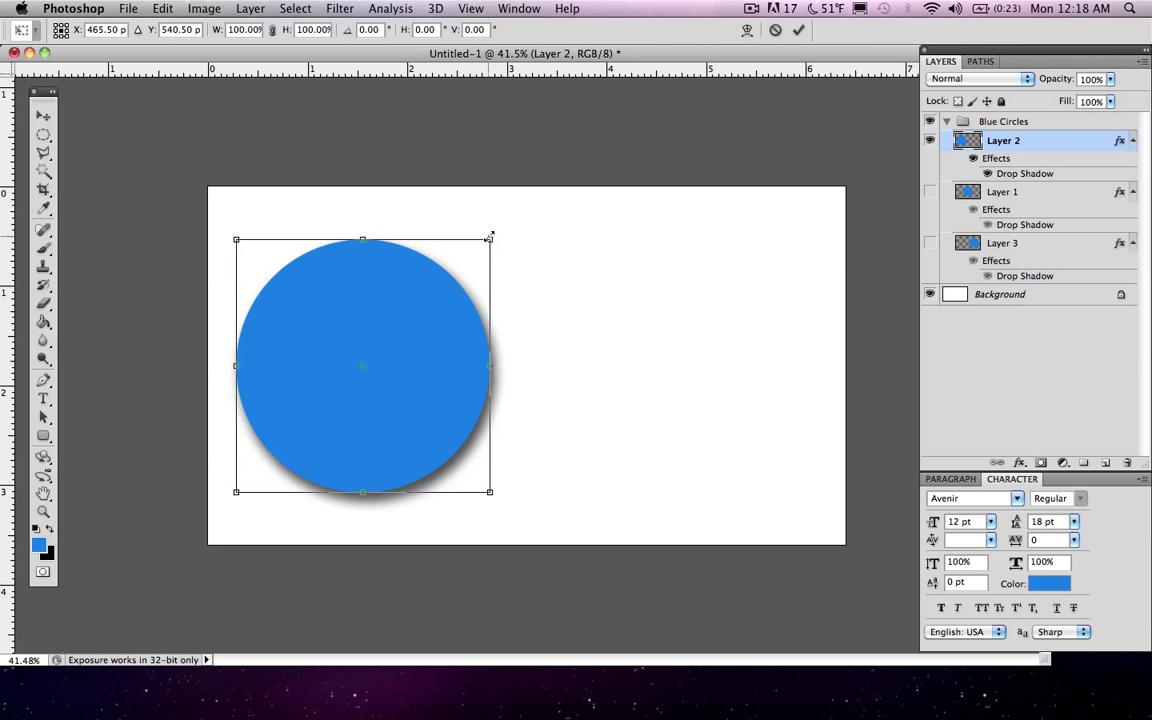
left_click_drag(489, 238, 1058, 5)
left_click_drag(399, 291, 552, 544)
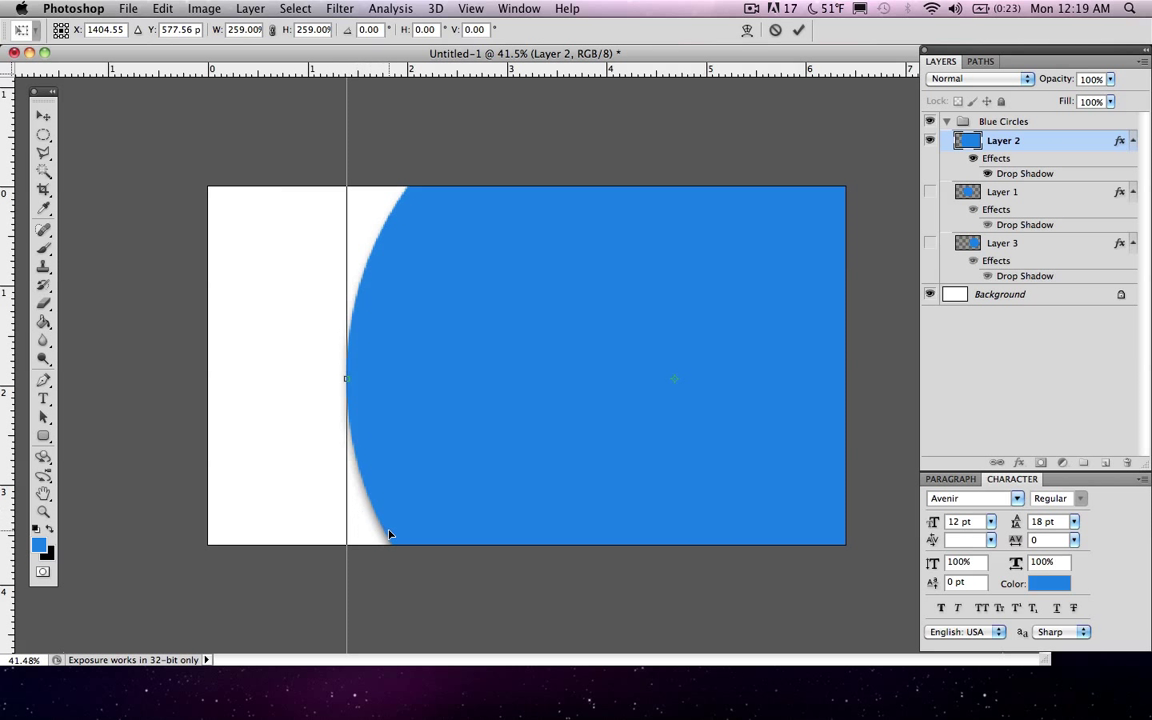
- Commit Layer 2's enlarged circle, deselect the layer, and zoom to inspect its drop-shadowed edge
left_click(800, 31)
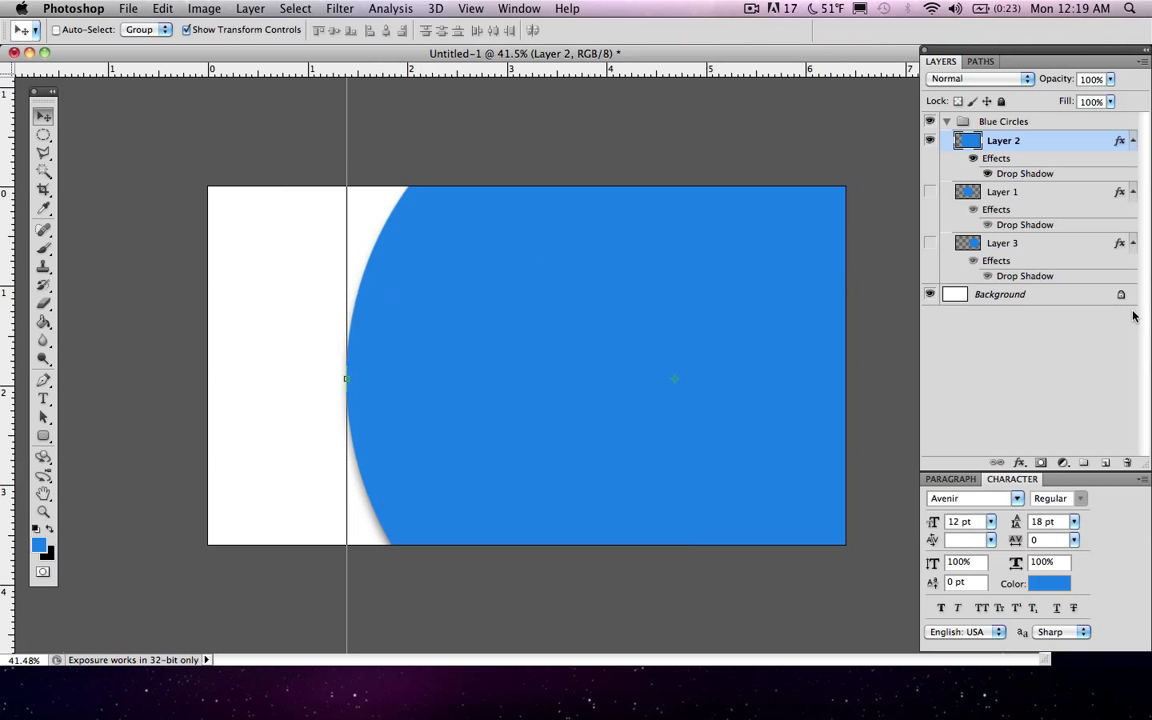
left_click(1070, 363)
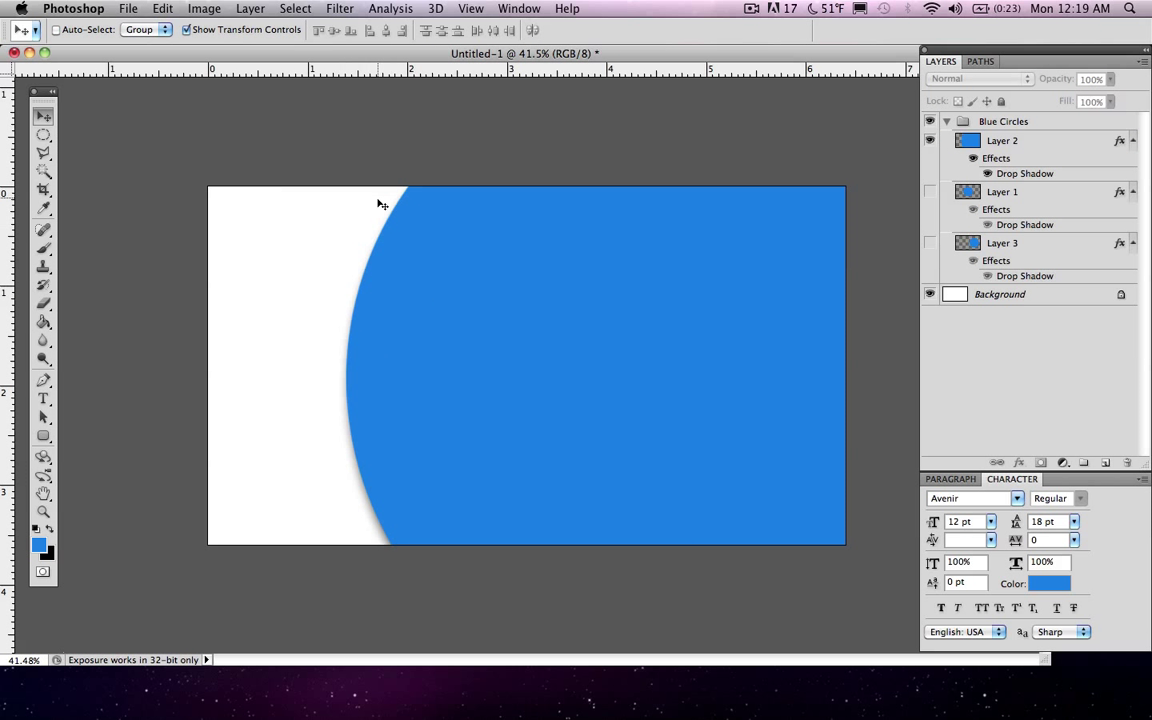
scroll(384, 263, "up", 5)
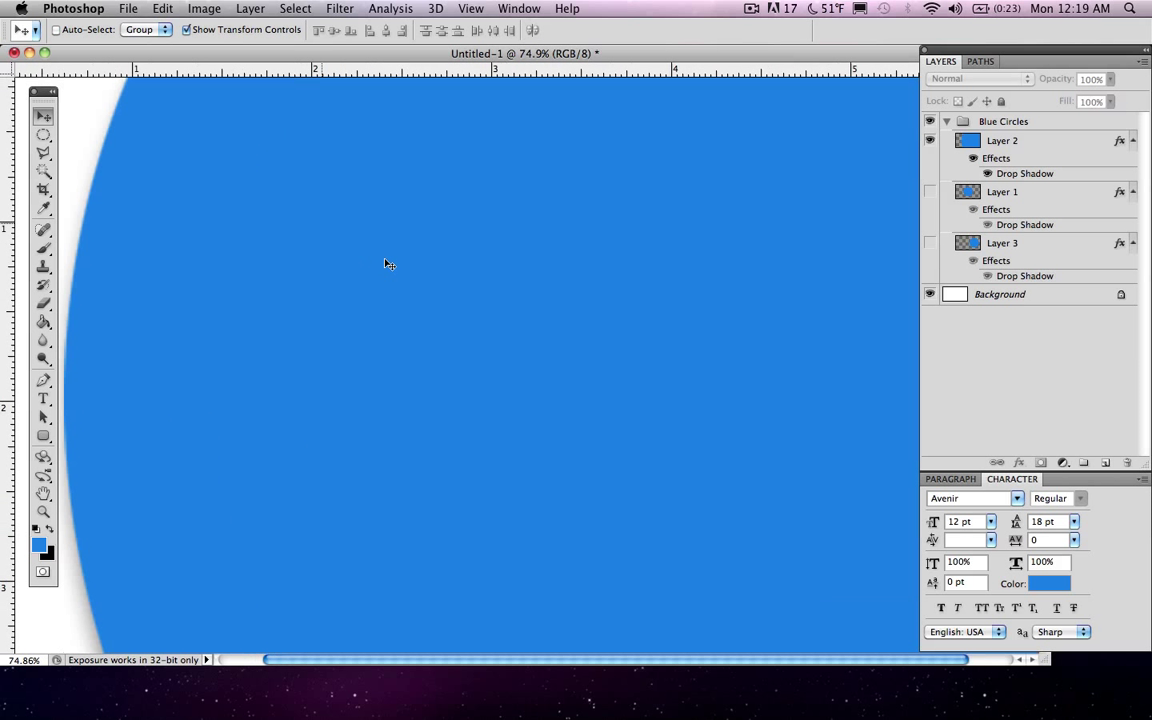
scroll(387, 263, "up", 2)
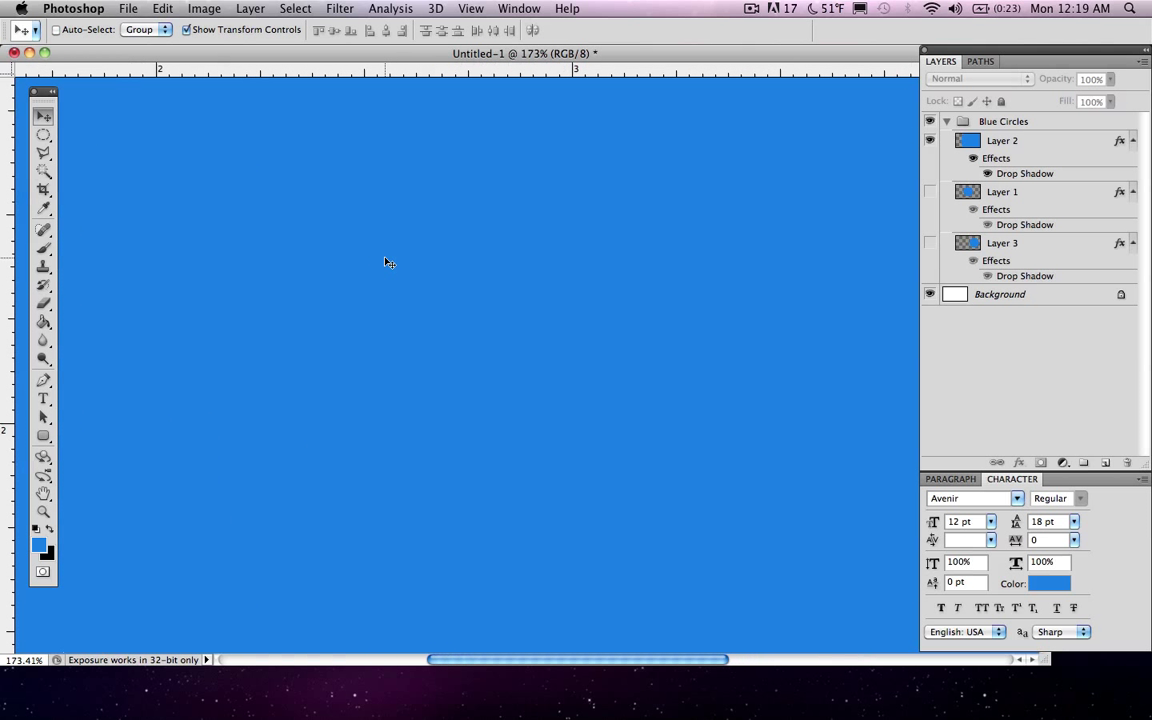
scroll(387, 263, "left", 5)
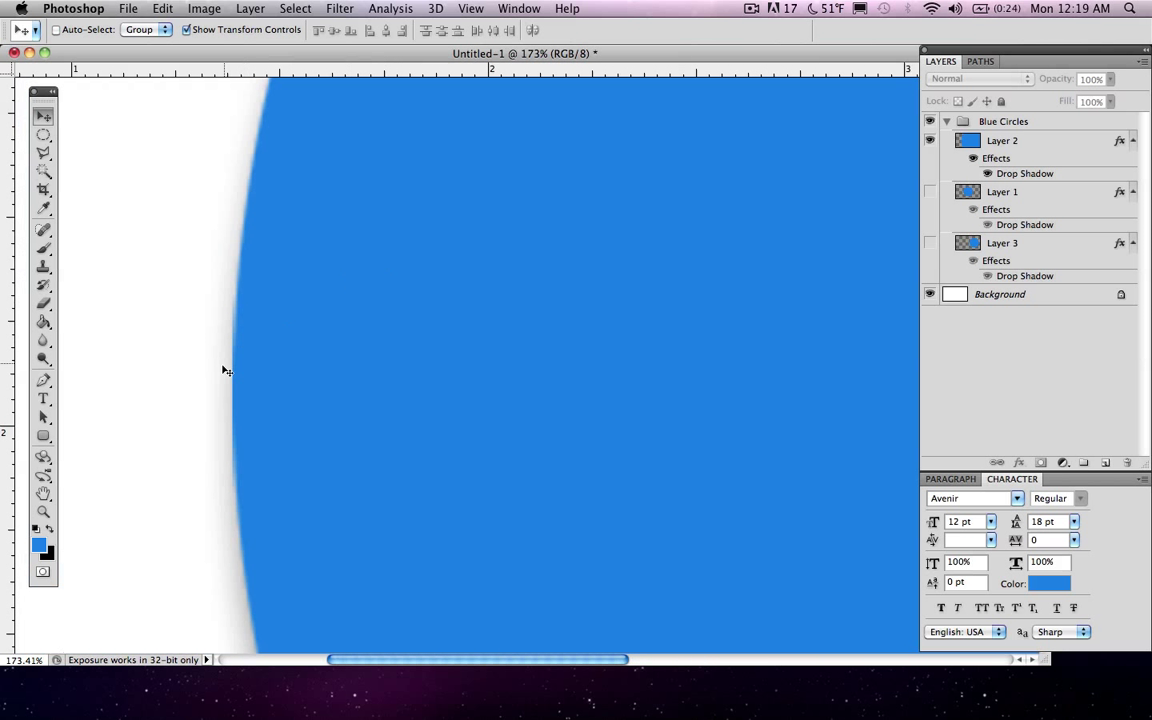
scroll(238, 437, "left", 1)
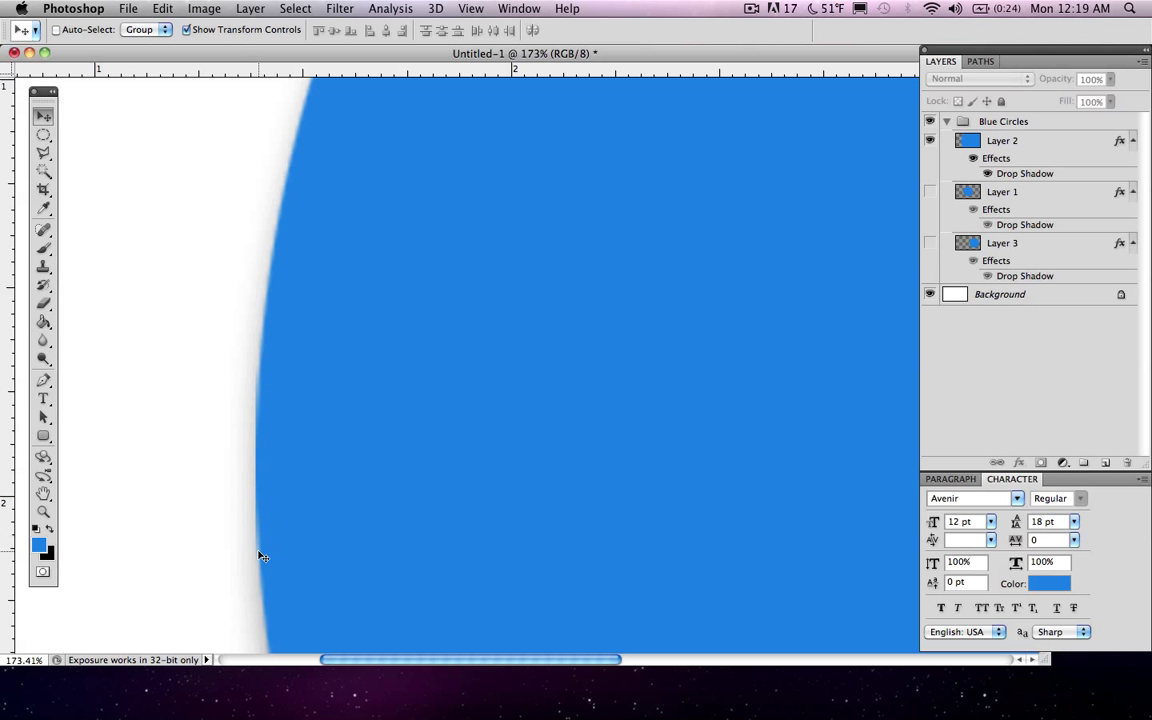
scroll(437, 316, "down", 10)
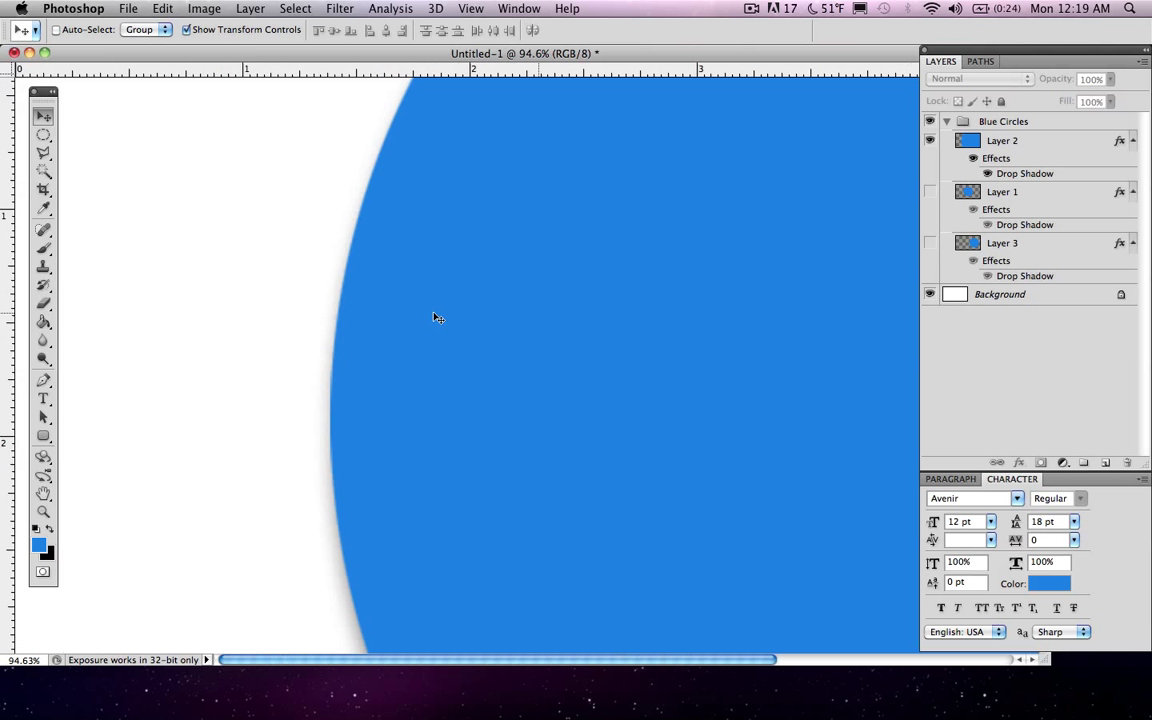
scroll(437, 318, "up", 5)
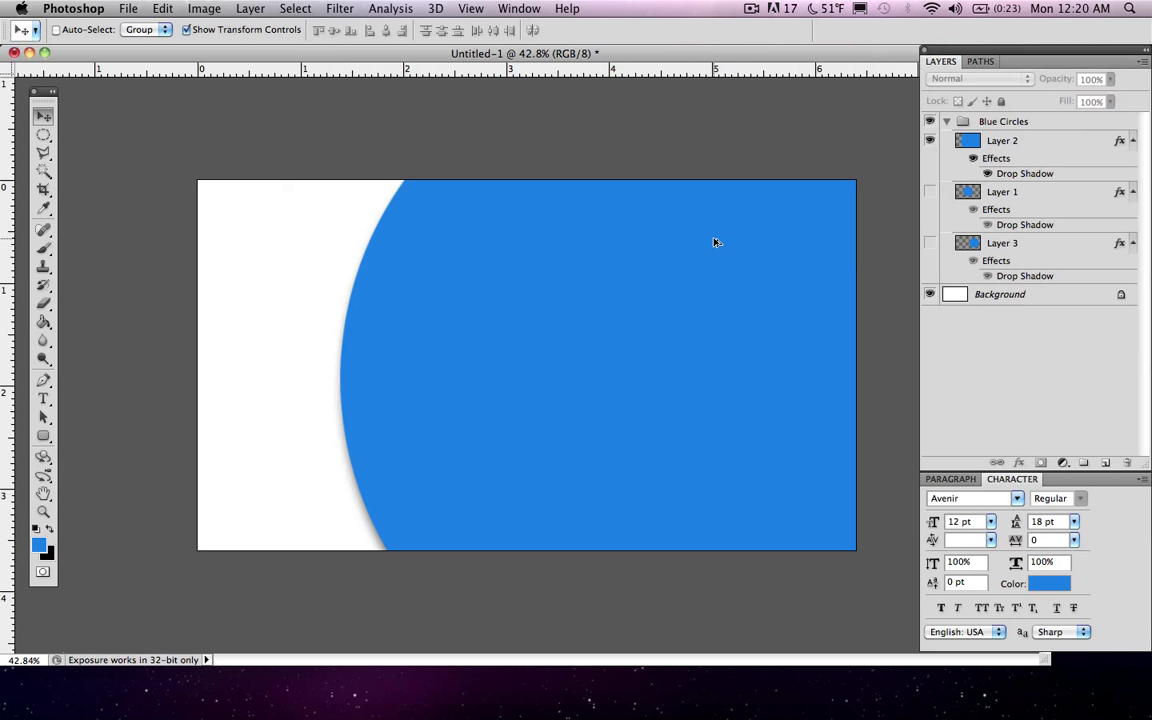
- Undo the enlargement, show Layer 1 and Layer 3 again, and deselect the layers
key("ctrl+z")
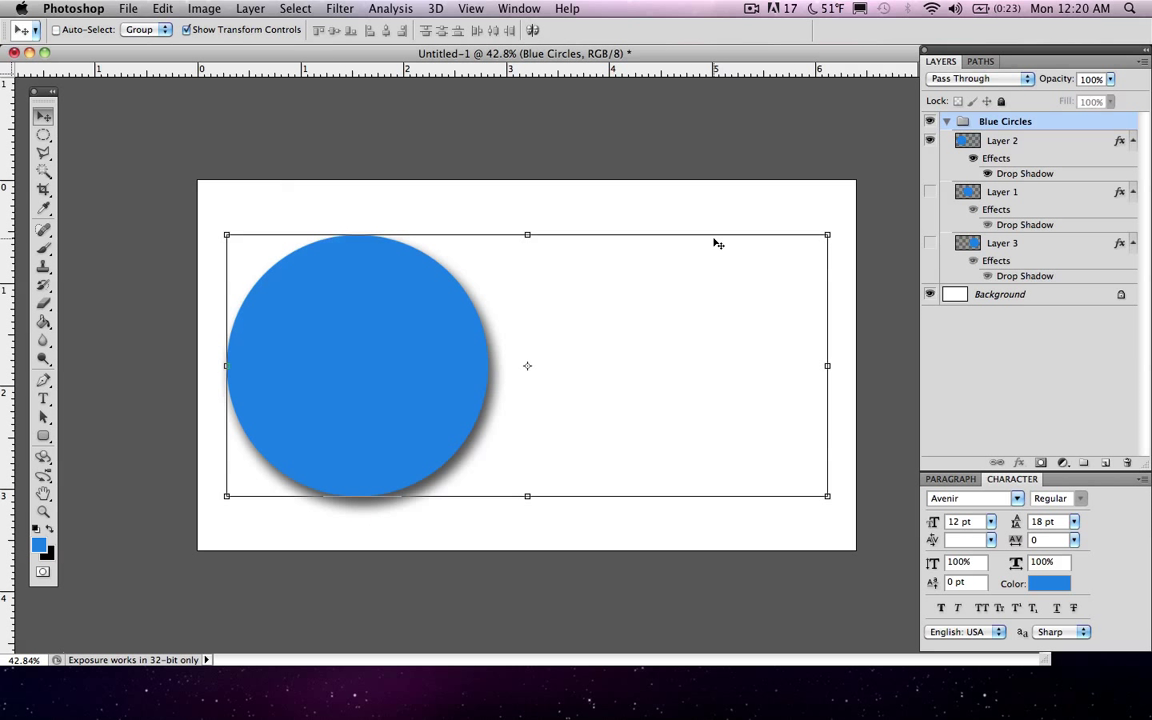
left_click(930, 192)
left_click(930, 243)
left_click(977, 344)
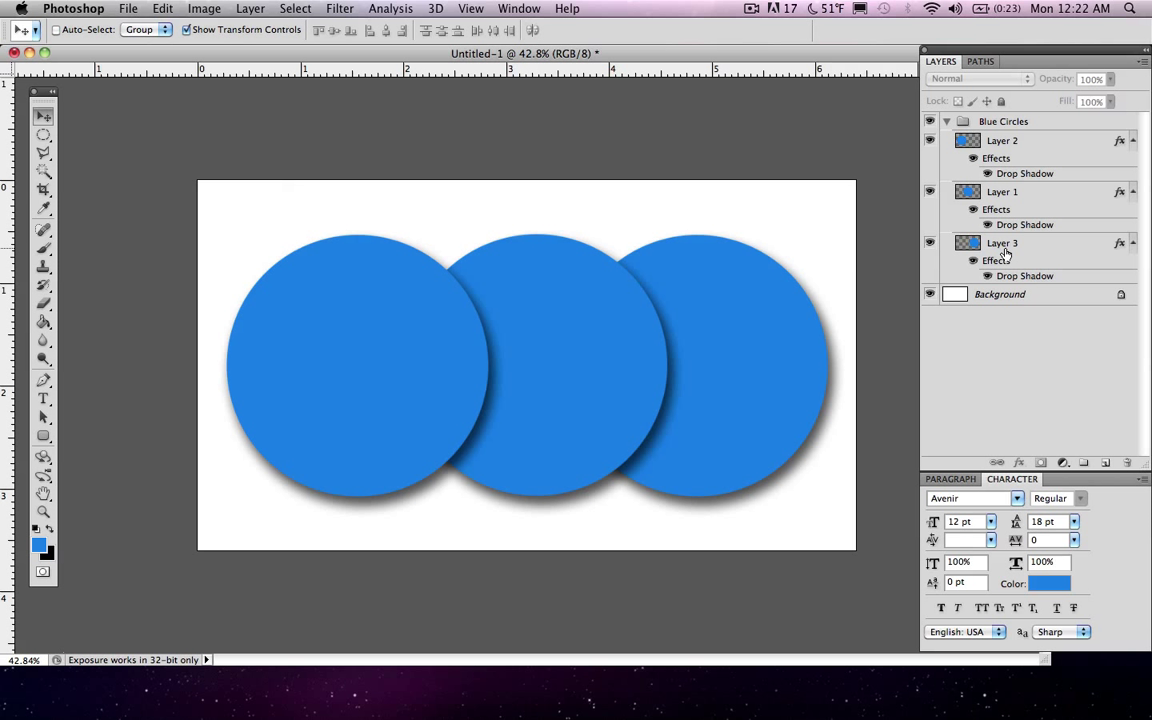
- Select Layer 2 inside the Blue Circles group
left_click(1000, 145)
- Extend the selection to Layers 1 and 3 and merge the three circle layers into one
left_click(993, 245, "shift")
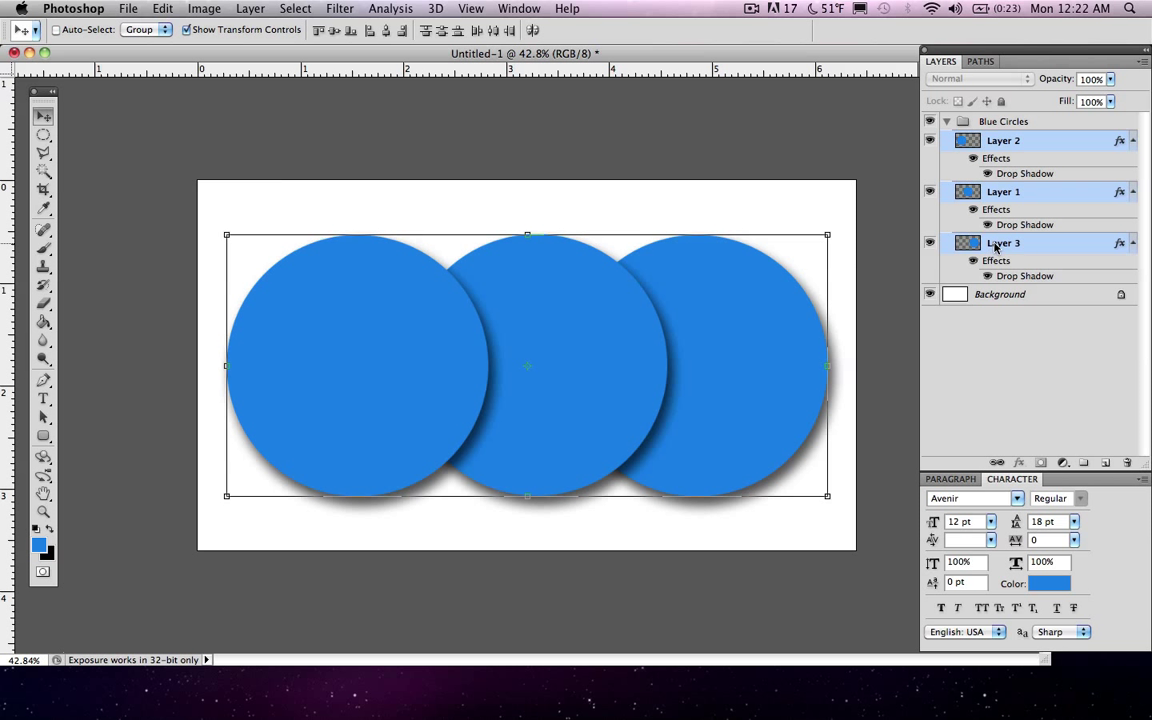
right_click(994, 247)
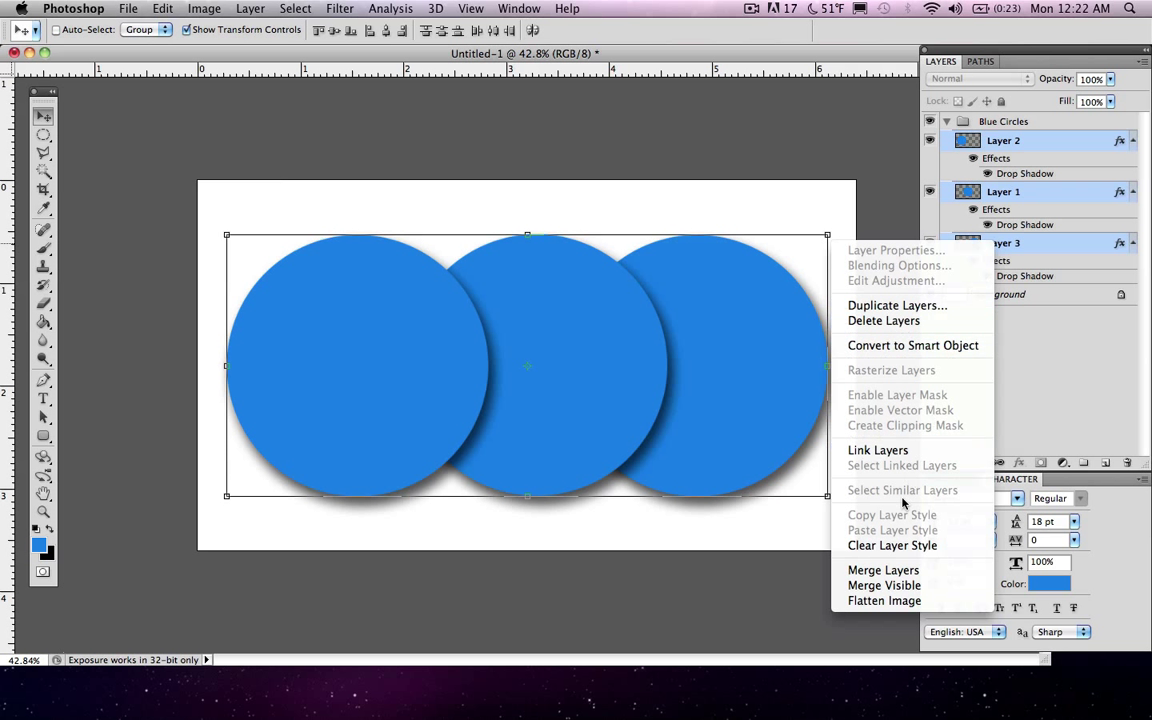
left_click(884, 571)
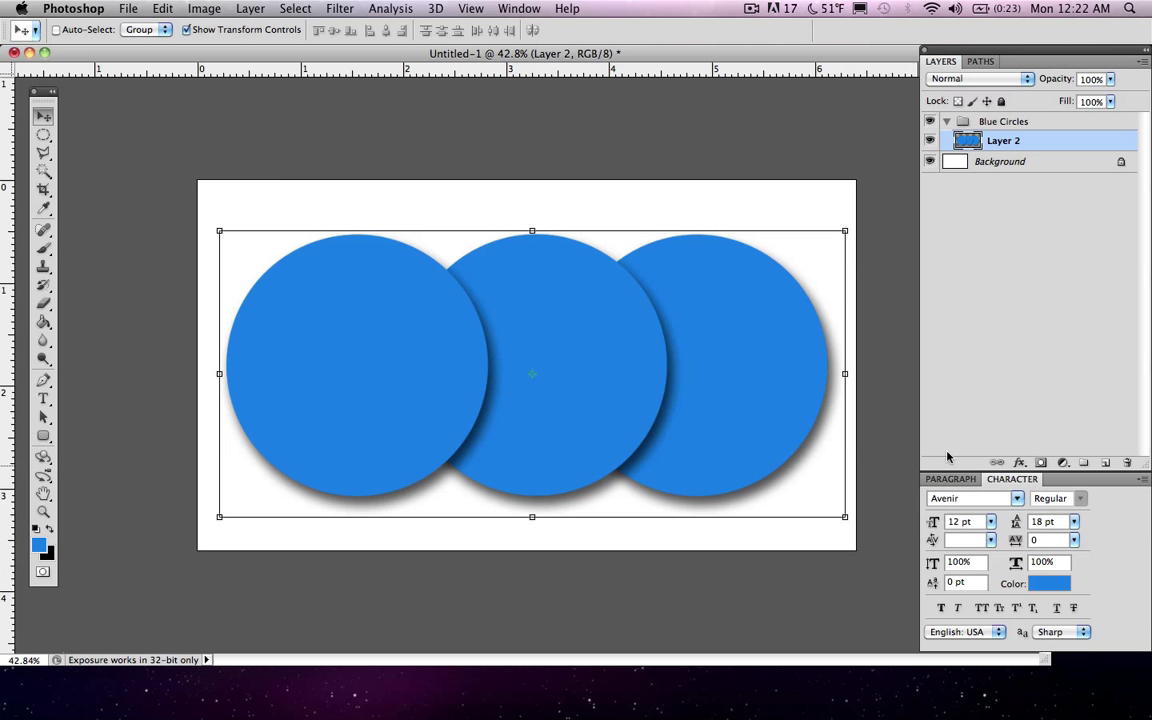
- Toggle the merged layer's visibility on and off, then nudge the circles slightly right and down
left_click(931, 141)
left_click(931, 141)
left_click(931, 141)
left_click(931, 141)
left_click(931, 141)
left_click(931, 141)
mouse_move(738, 278)
left_mouse_down()
mouse_move(697, 283)
mouse_move(745, 289)
left_mouse_up()
- Undo the move and the merge to restore the separate layers, then collapse and re-expand the group
key("super+z")
key("super+alt+z")
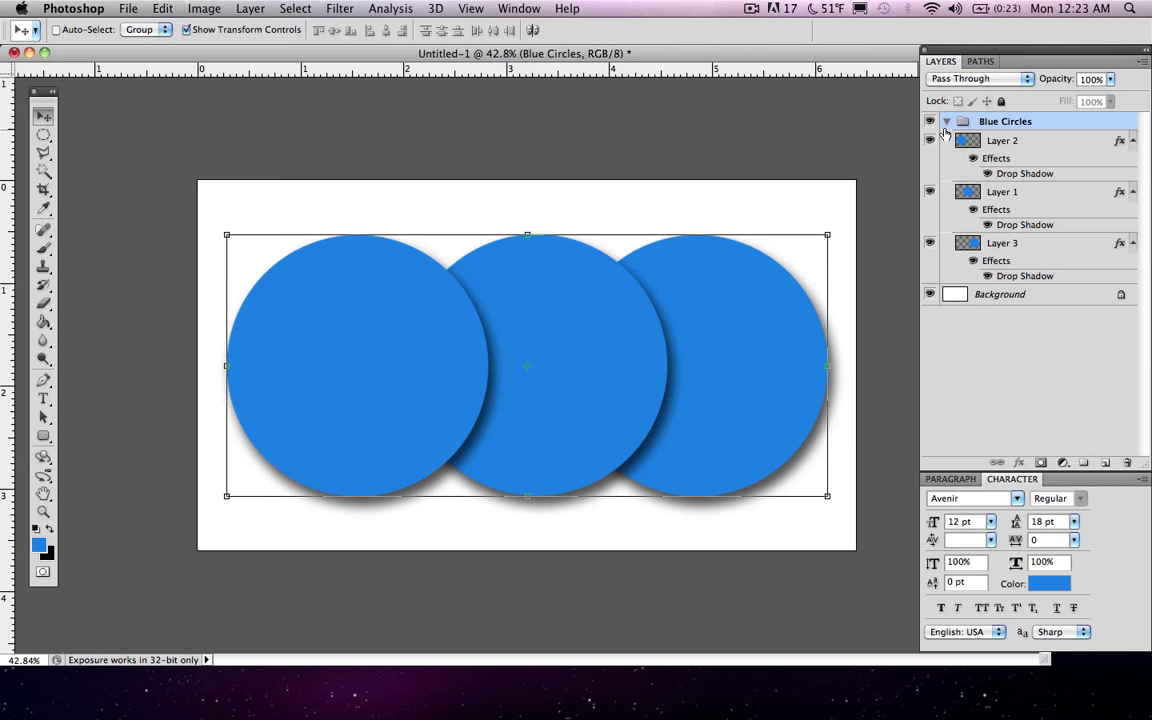
left_click(946, 121)
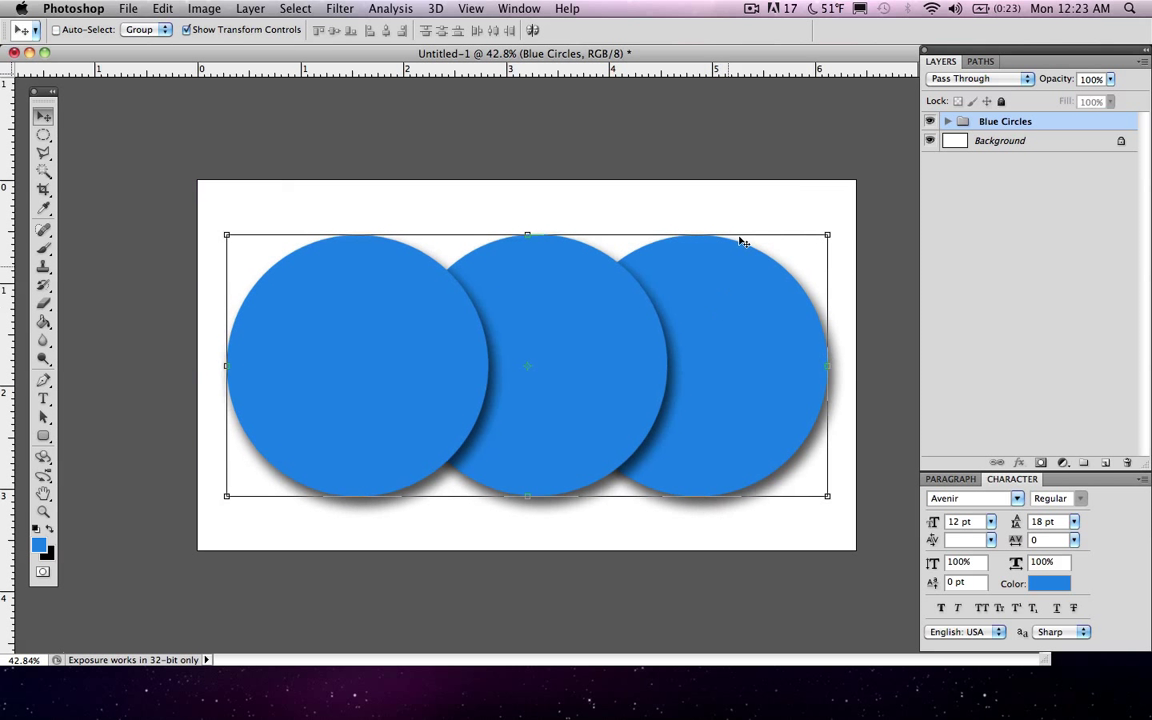
left_click(946, 121)
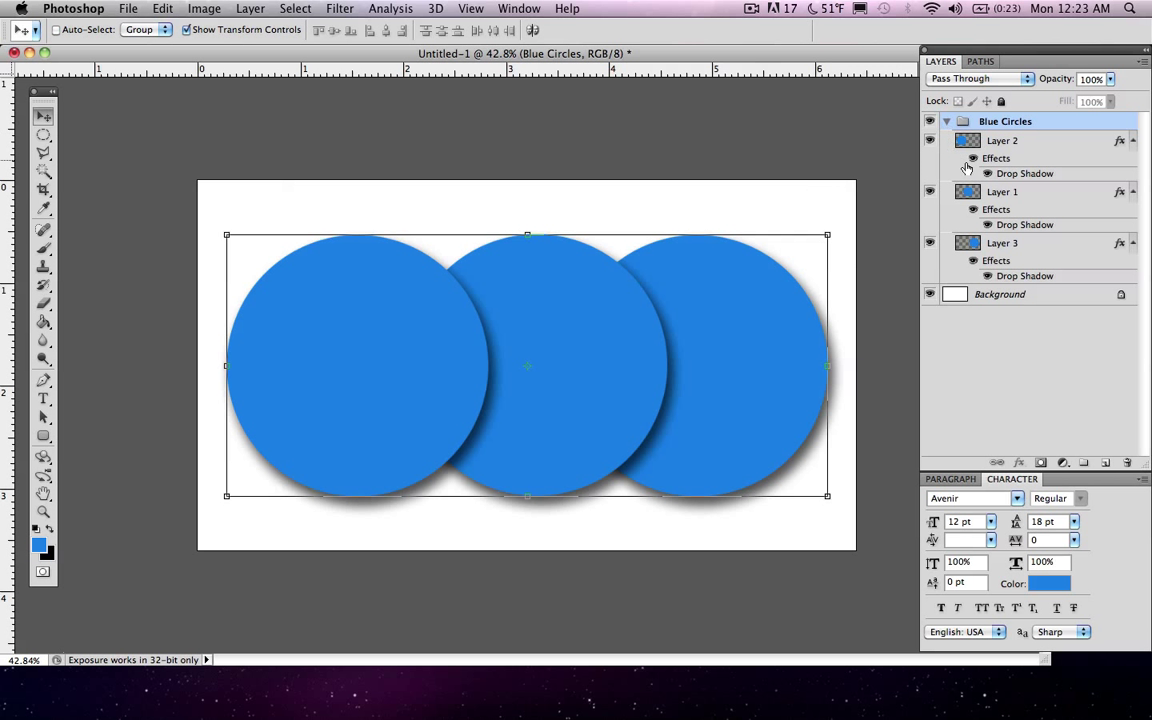
- Turn Layer 1's Drop Shadow off and back on, then collapse and deselect the Blue Circles group
left_click(990, 142)
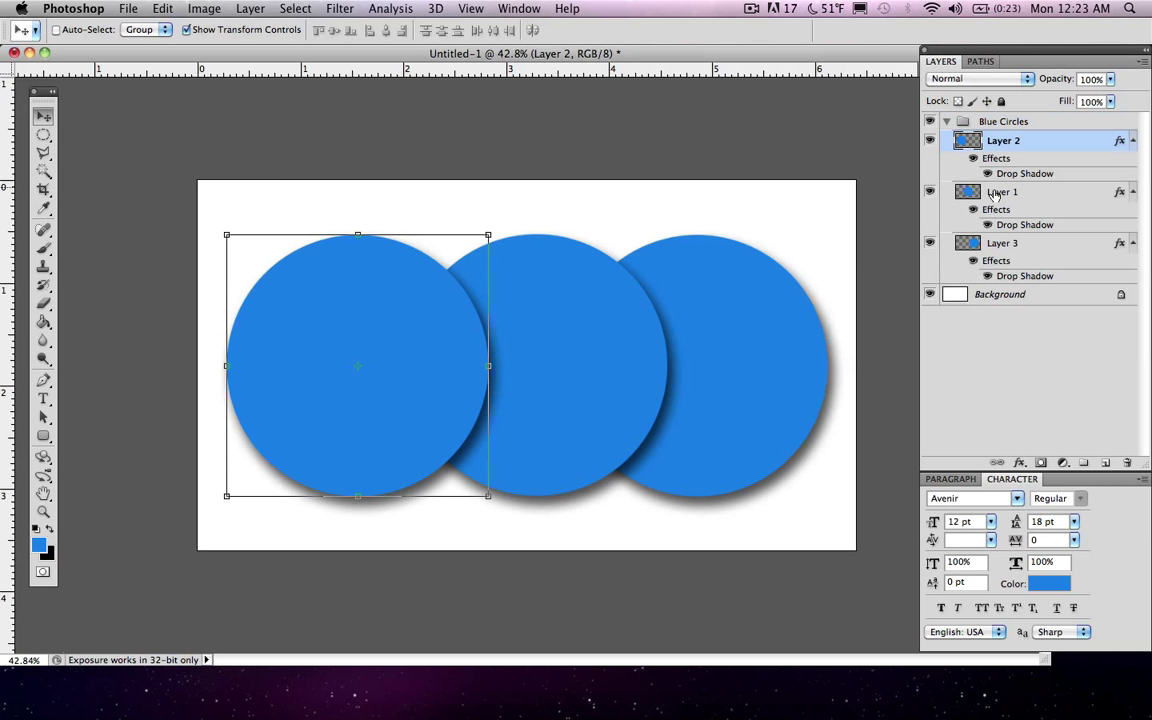
left_click(1000, 192)
left_click(987, 224)
left_click(946, 122)
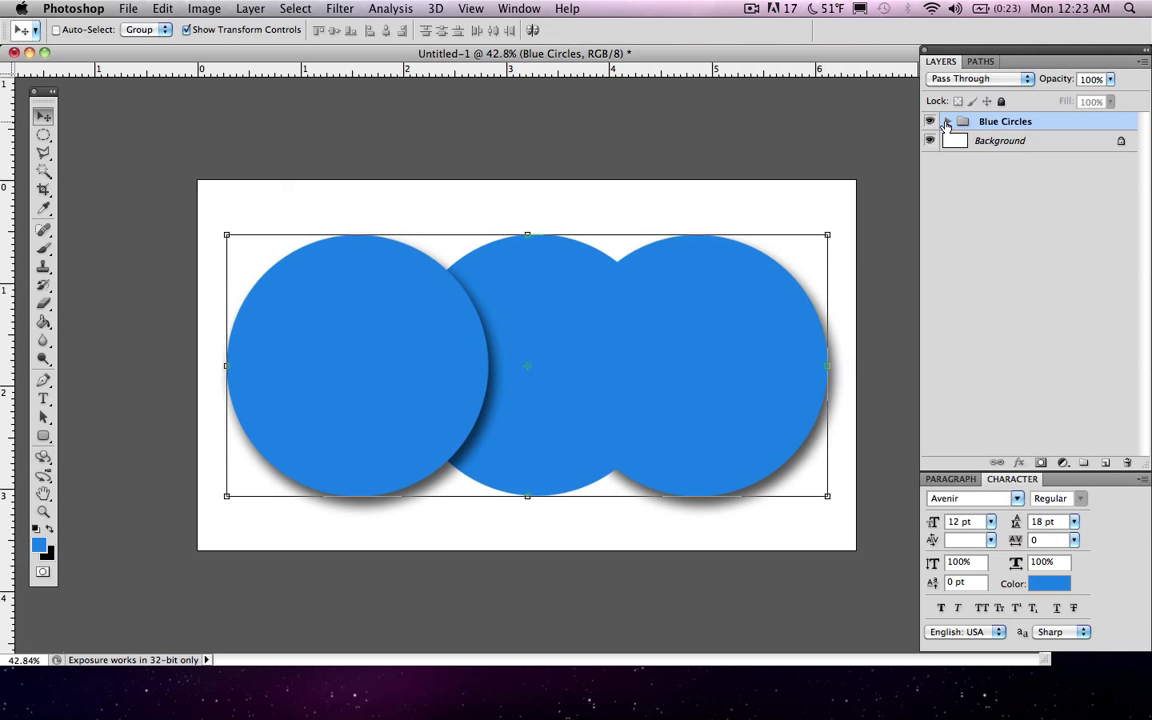
left_click(947, 122)
left_click(988, 225)
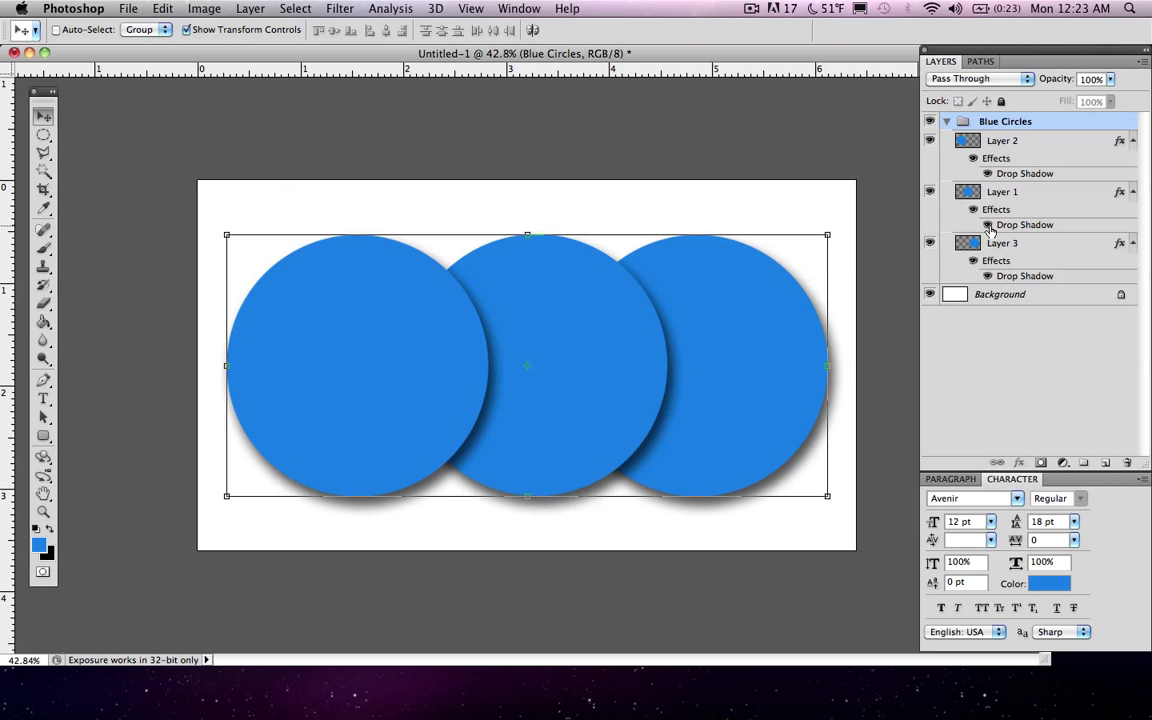
left_click(947, 121)
left_click(965, 179)
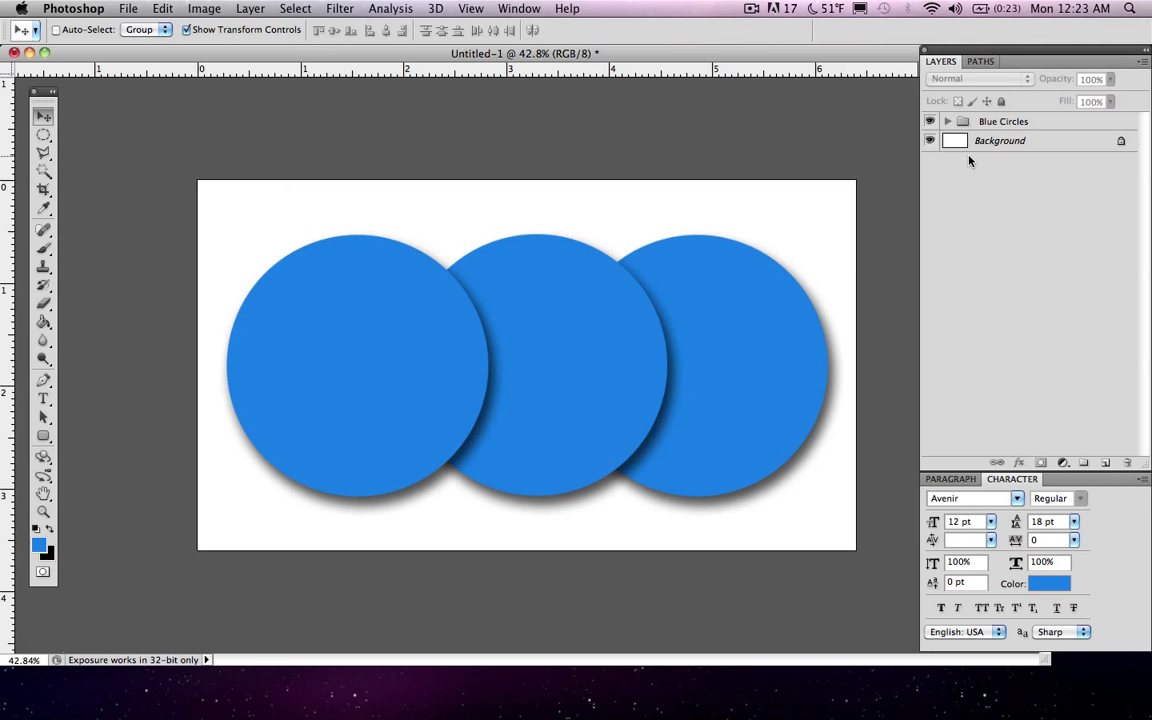
left_click(982, 123)
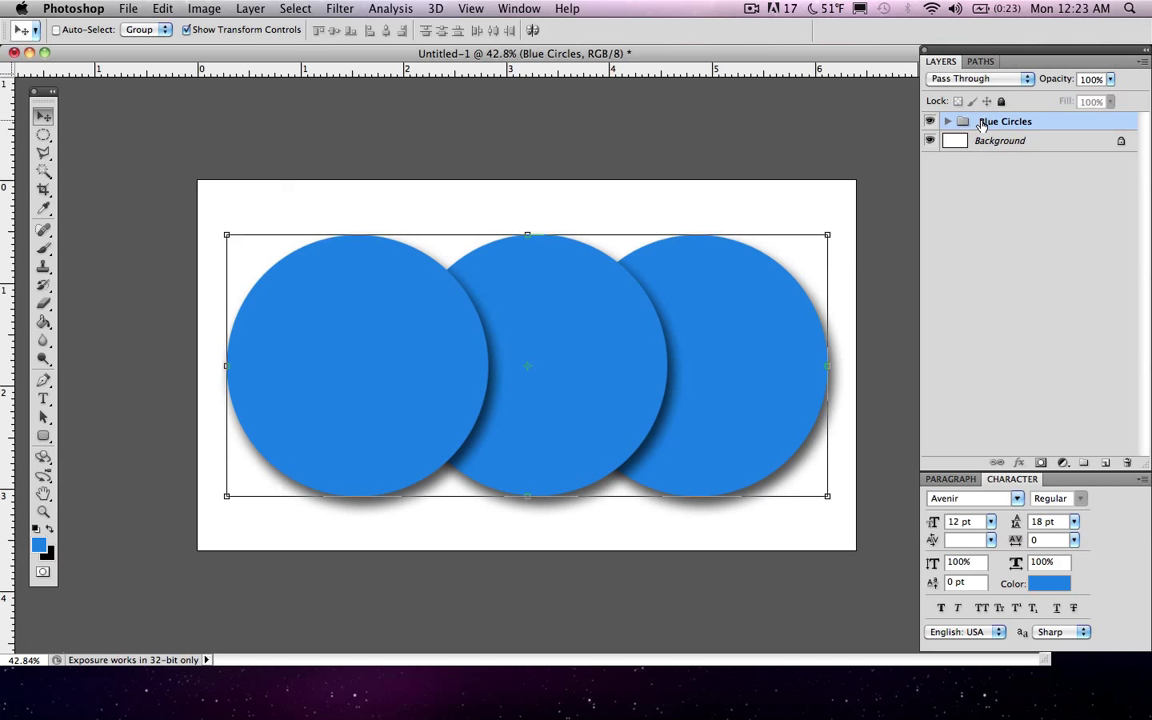
right_click(982, 123)
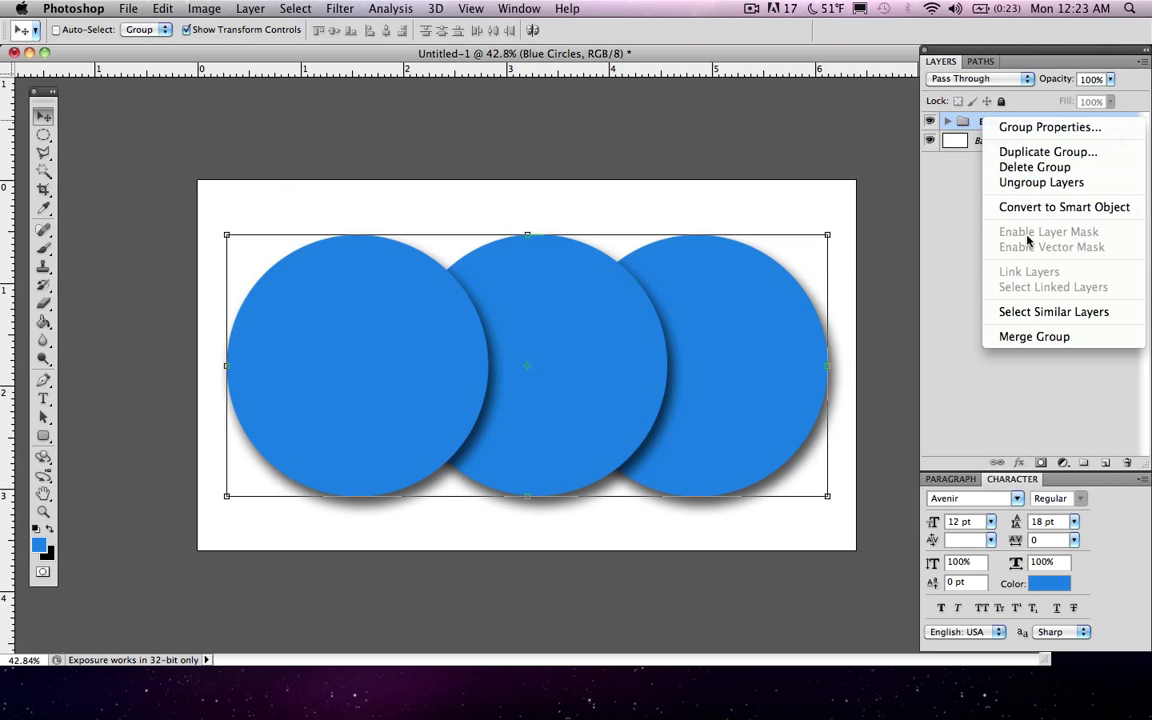
left_click(1025, 336)
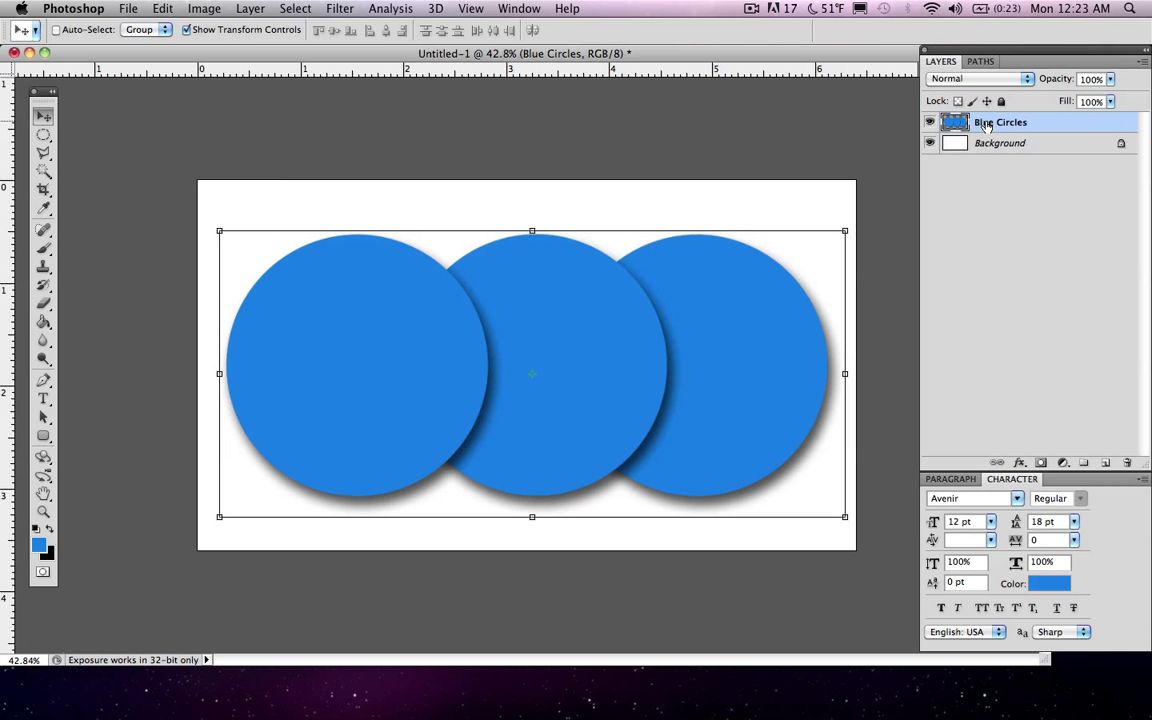
key("super+z")
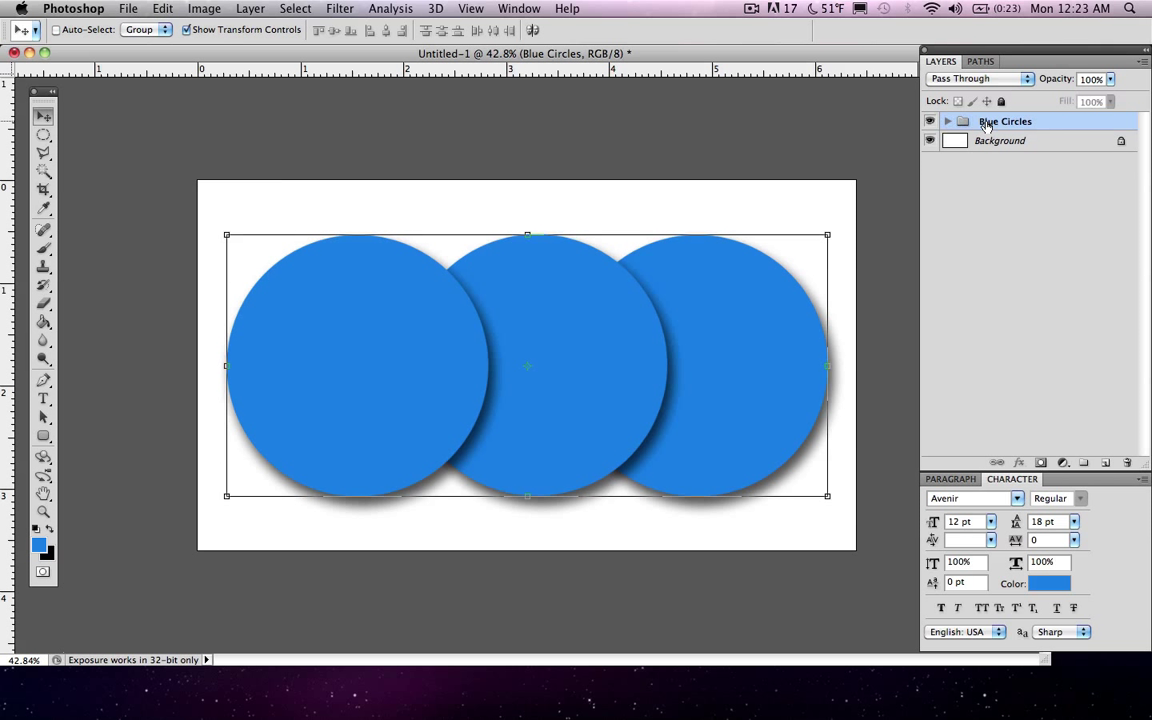
left_click(990, 185)
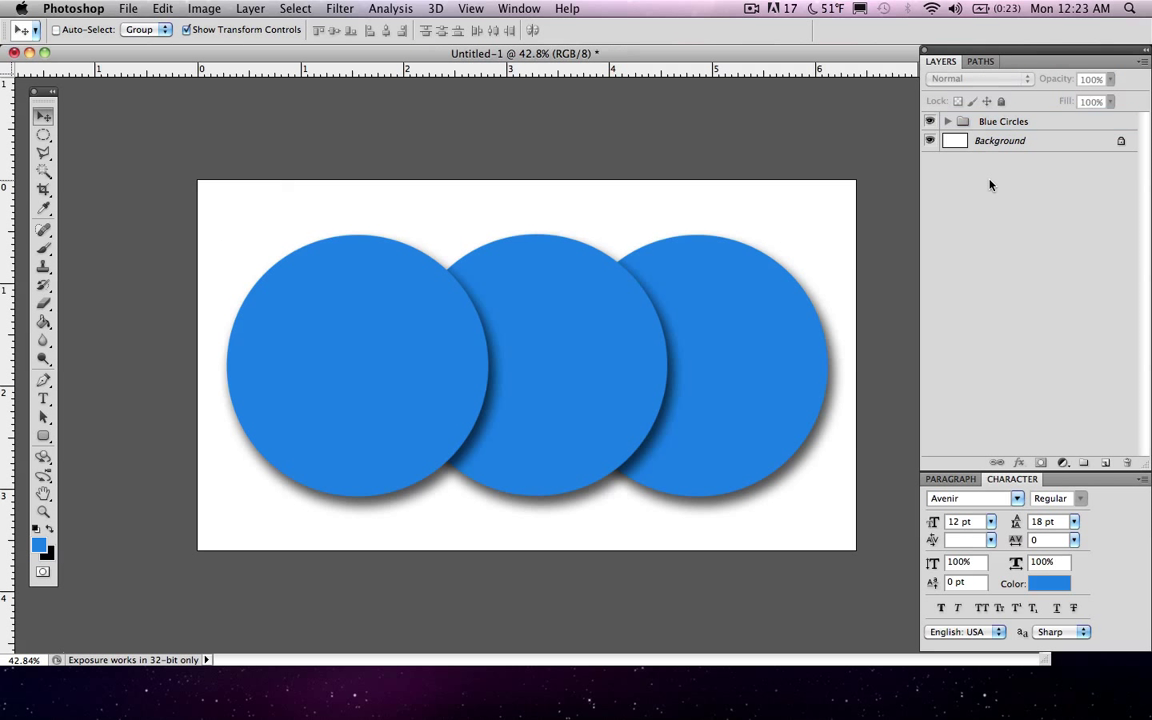